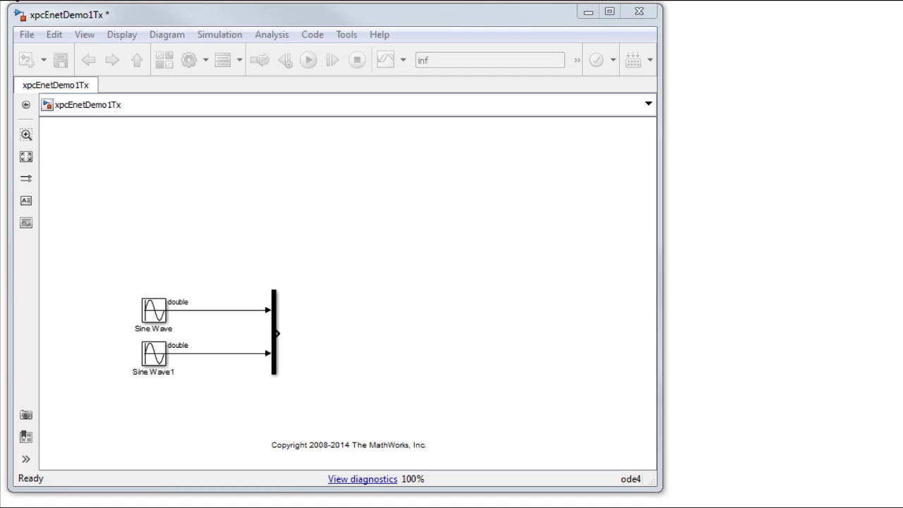
Add a Real-time Ethernet Configuration block to the Tx model using Intel Gigabit on PCI bus 5, slot 0
left_click(153, 17)
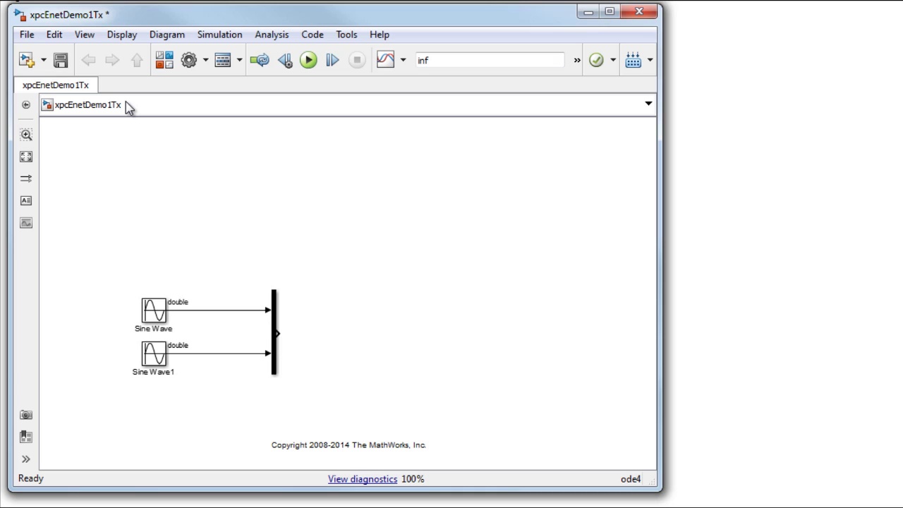
key("ctrl+v")
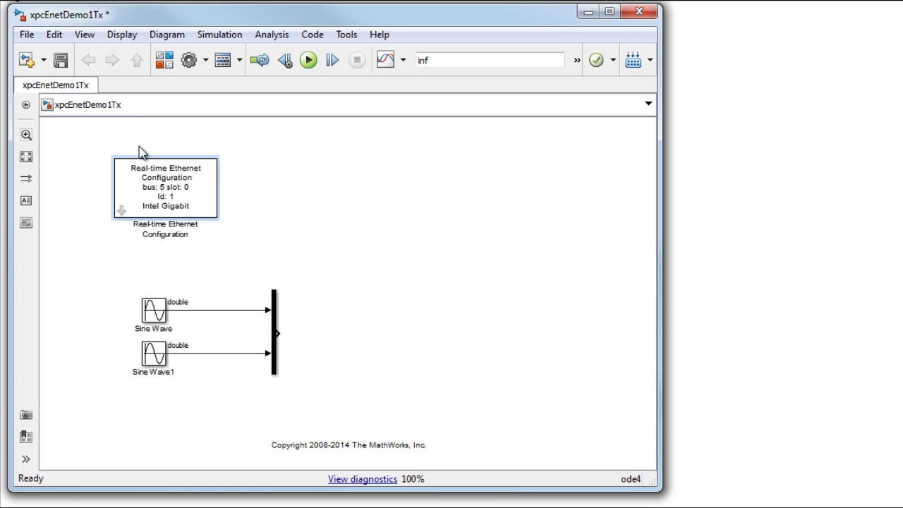
double_click(146, 176)
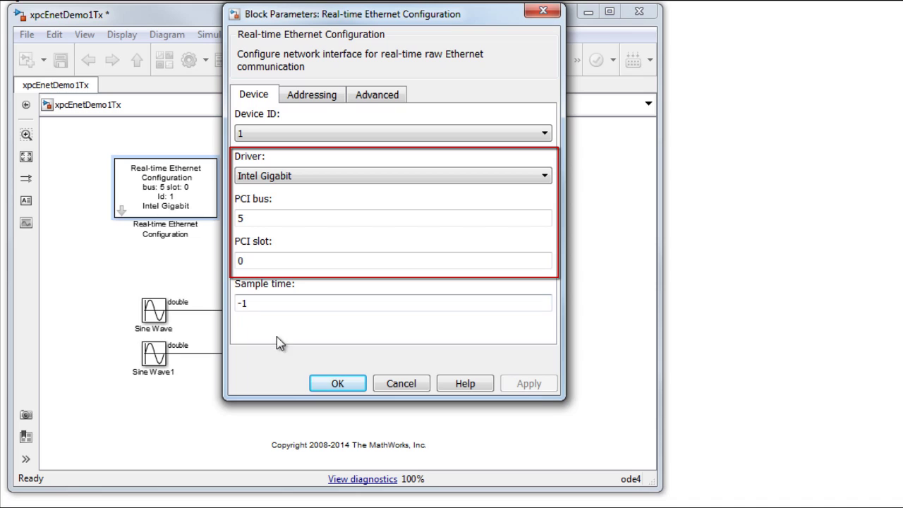
left_click(334, 383)
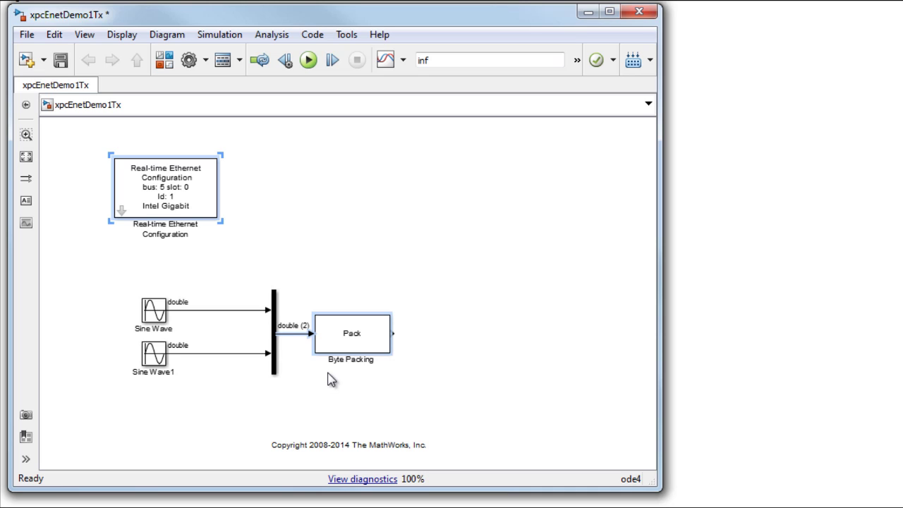
Set the Byte Packing block's output data type to uint8
left_click(325, 379)
left_click(338, 340)
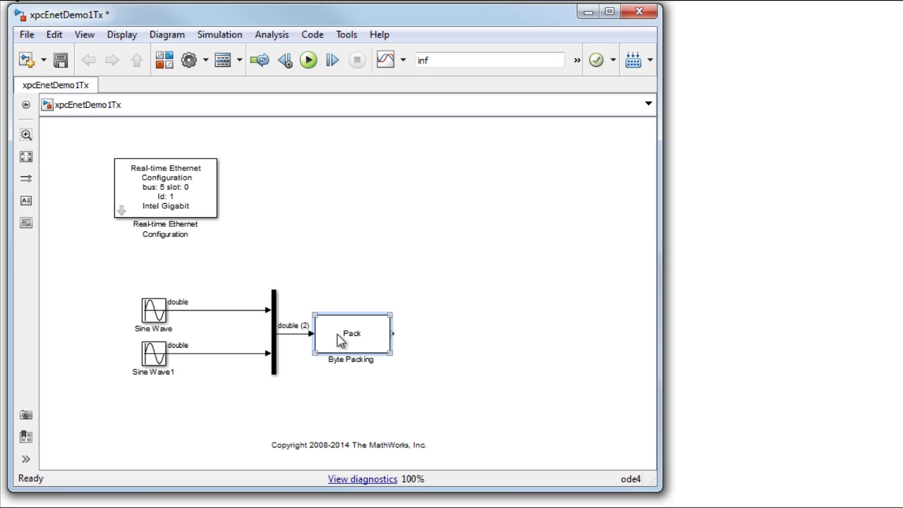
double_click(338, 340)
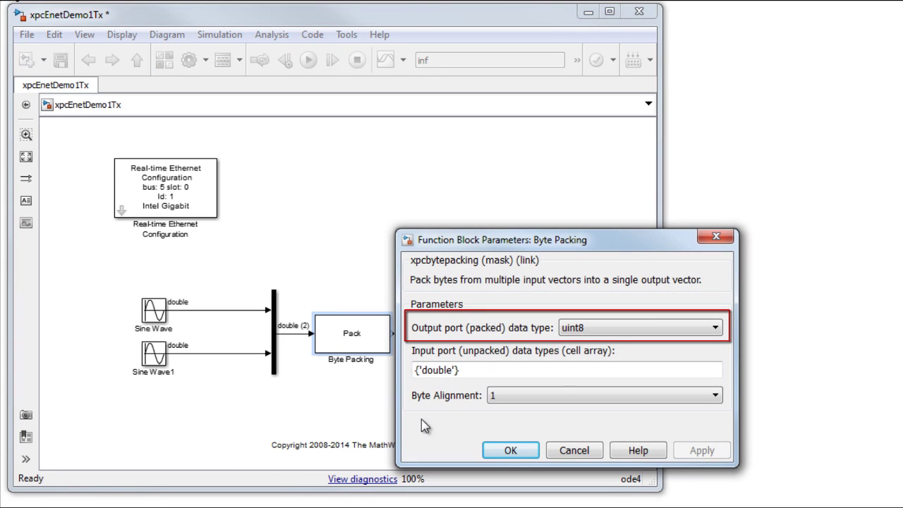
left_click(499, 452)
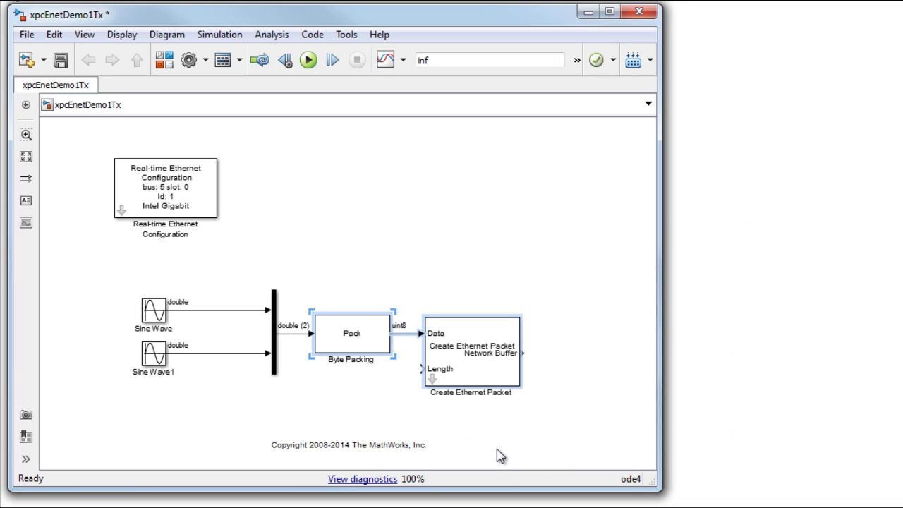
Set the destination MAC address and EtherType in the Create Ethernet Packet block
left_click(481, 385)
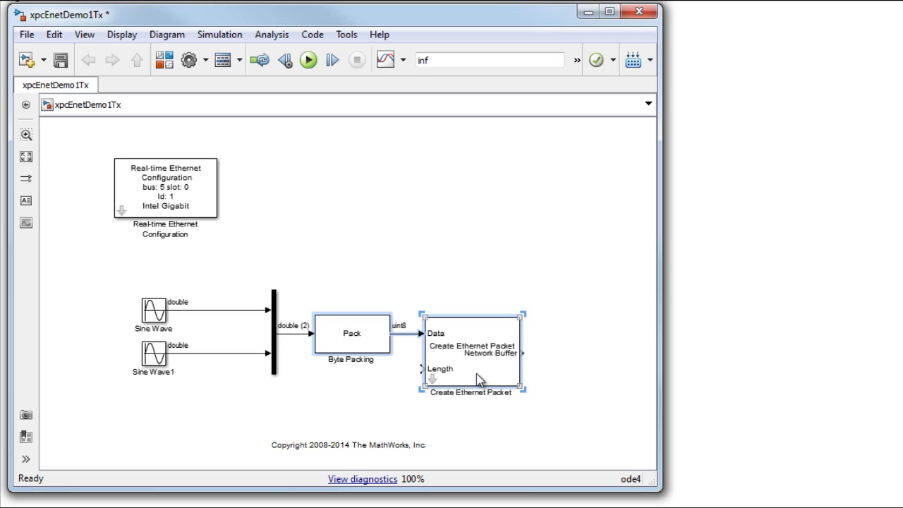
left_click(482, 431)
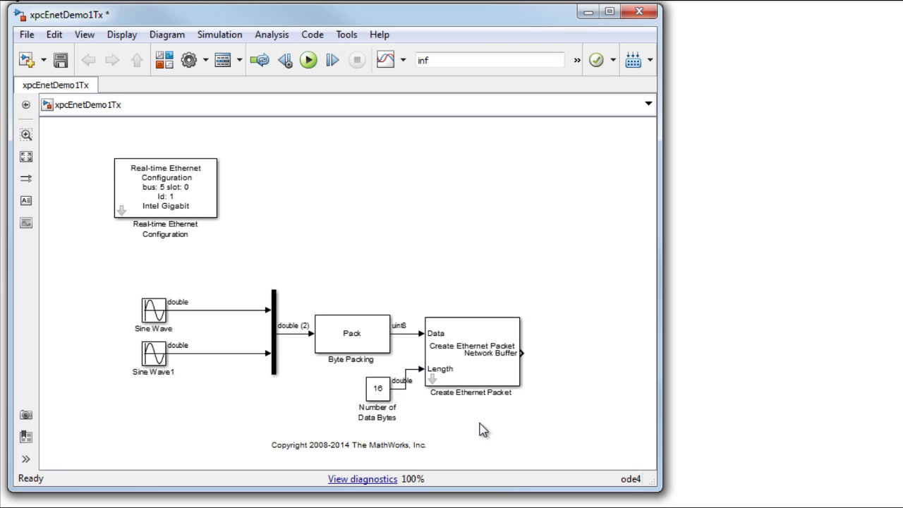
double_click(475, 353)
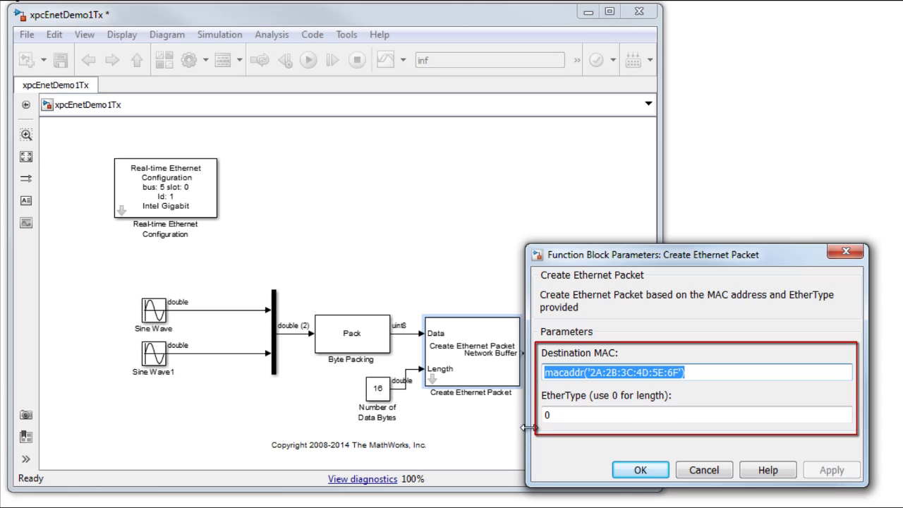
left_click(625, 471)
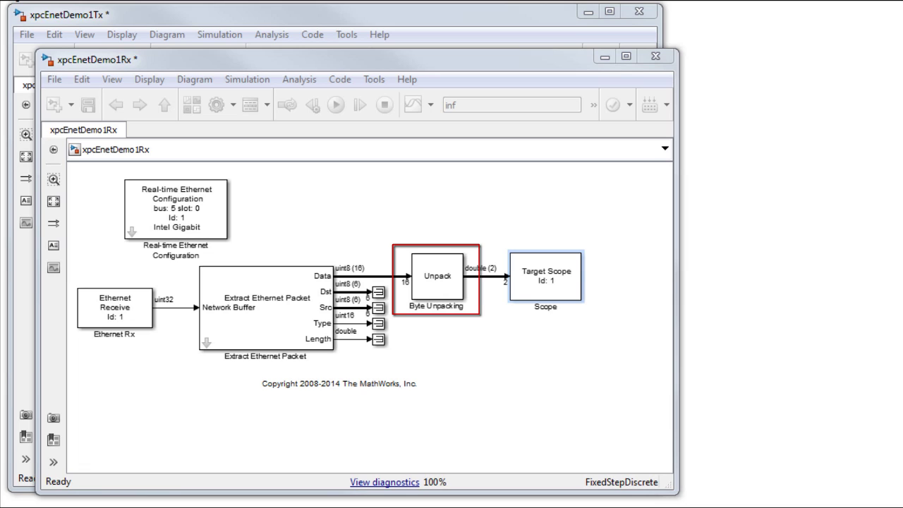
Set Byte Unpacking output data types to {'double'} with dimensions {[2]}
double_click(452, 293)
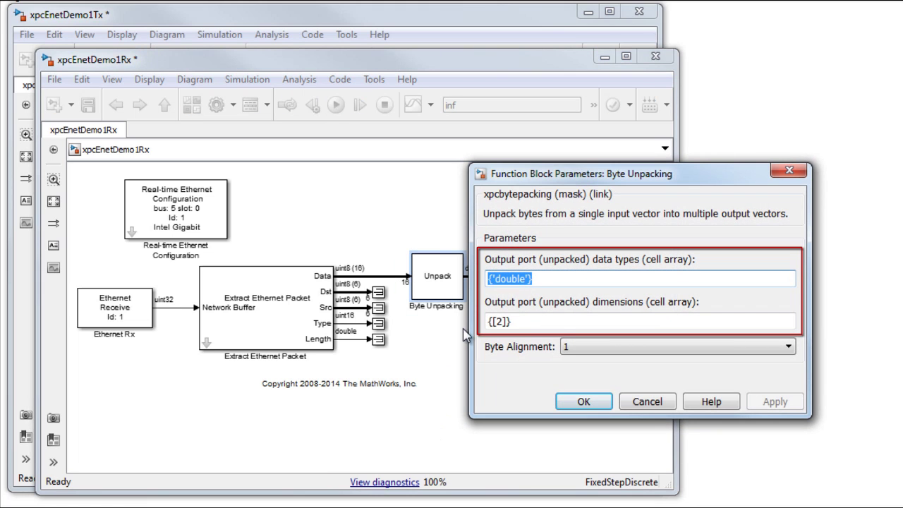
left_click(580, 402)
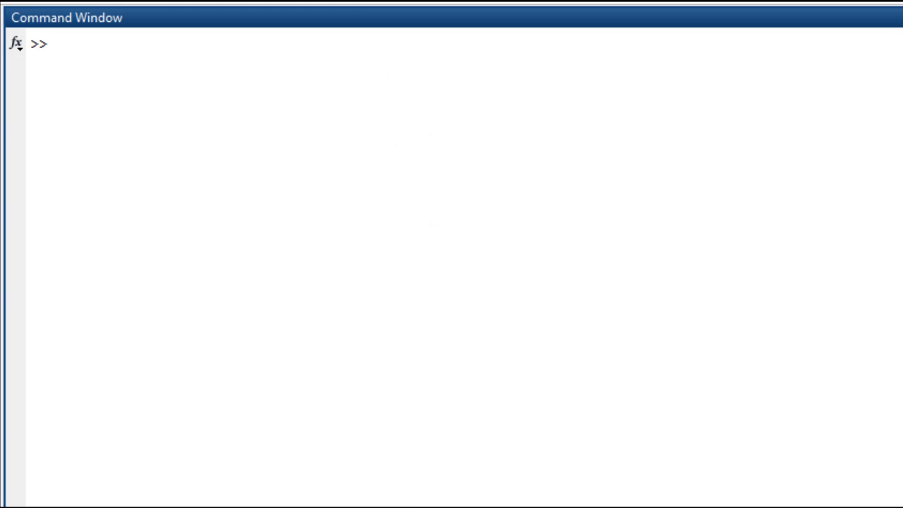
Run tgRx.start, tgTx.start, then tgRx.viewTargetScreen to start both targets and show the receive scope
type("tgRx.start;")
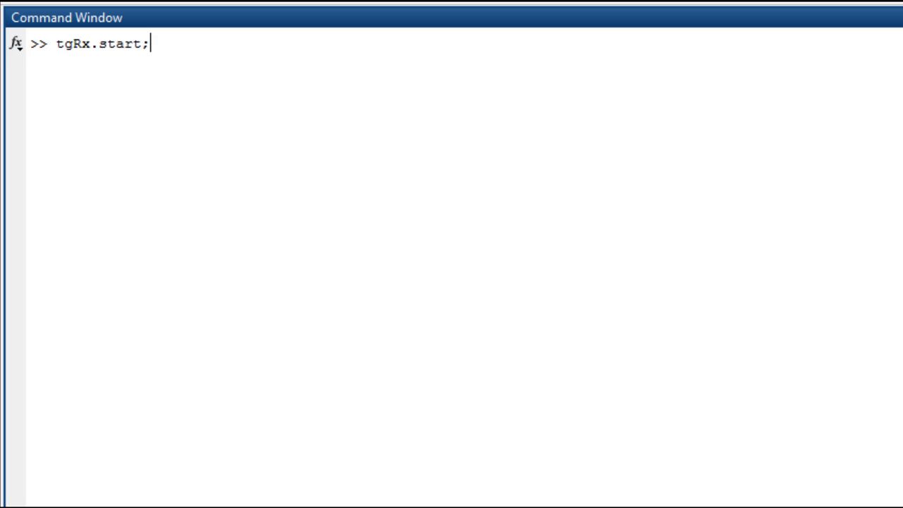
key("Return")
type("tg")
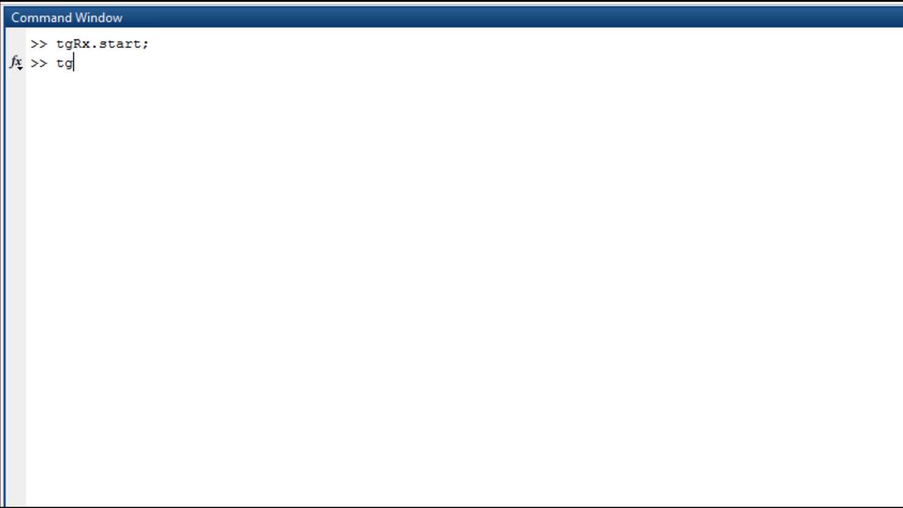
type("Tx.start;")
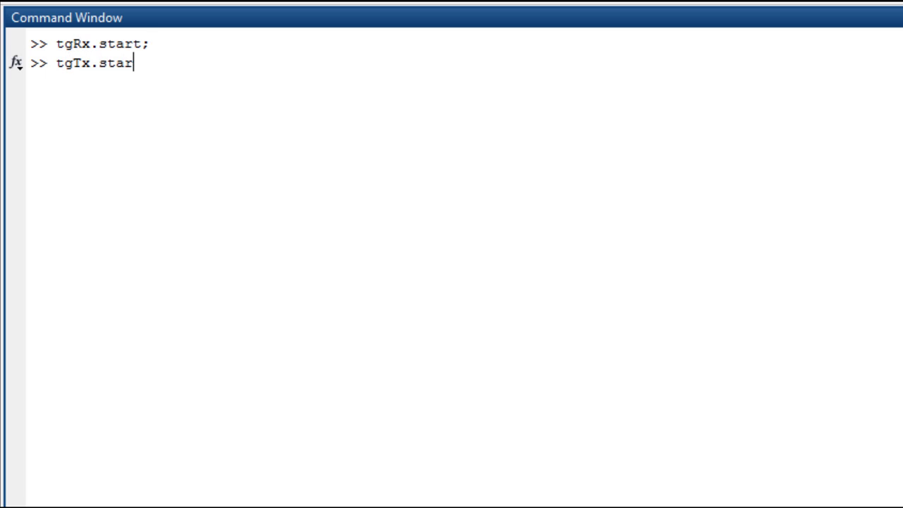
key("Return")
type("tg")
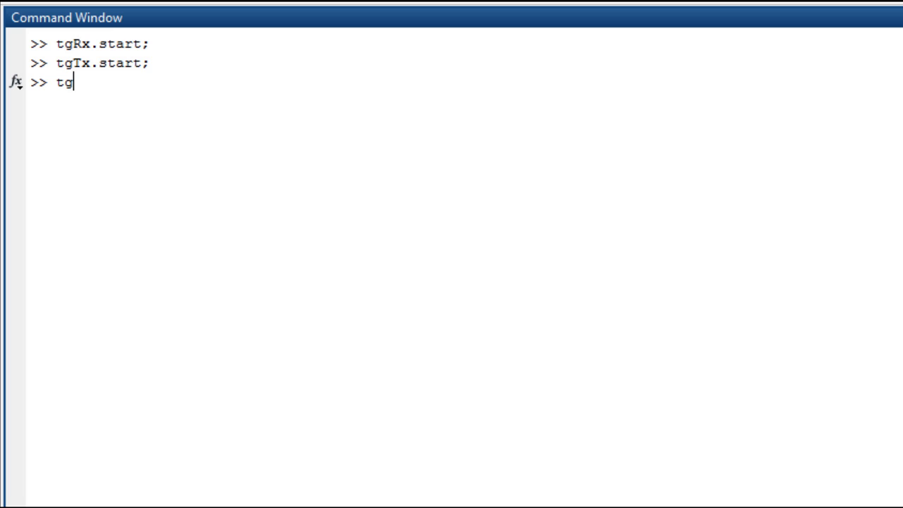
type("Rx.viewTargetScreen")
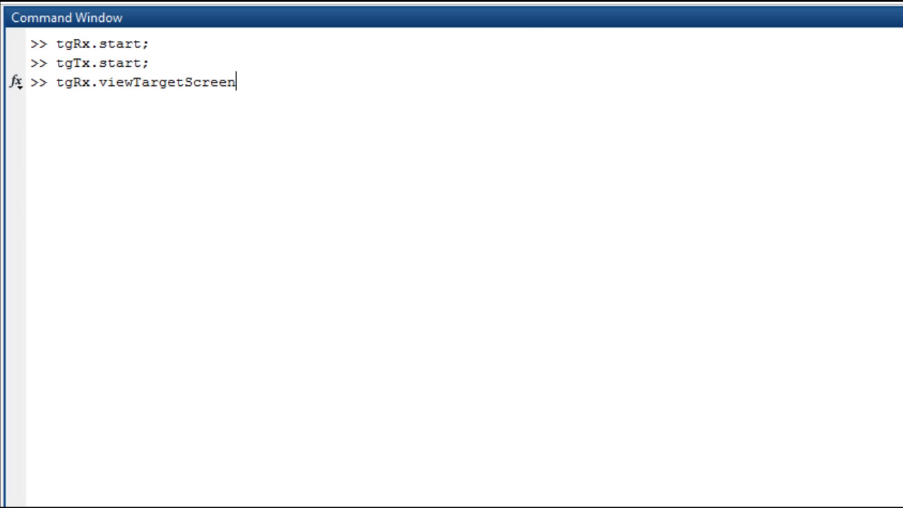
key("Return")
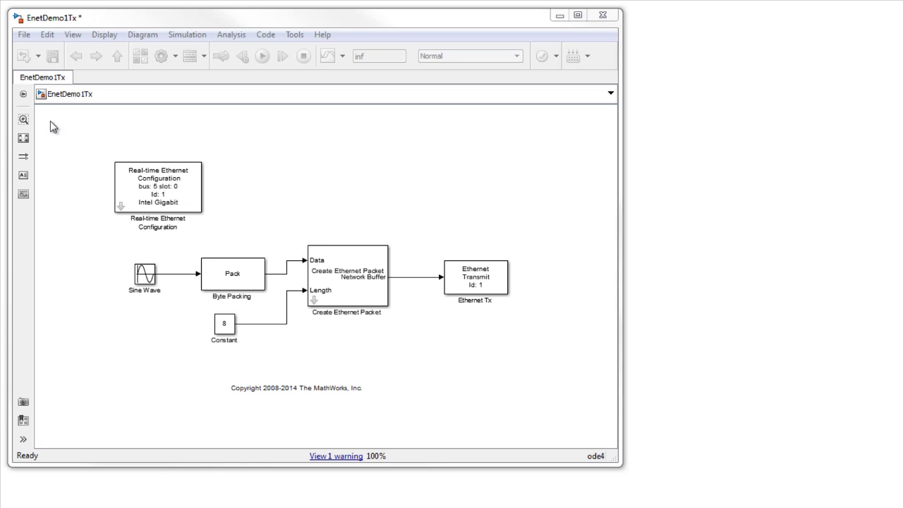
Copy the Ethernet Configuration block and set the copy to Device ID 2 on PCI slot 1
left_click(149, 186)
left_click_drag(186, 198, 282, 196)
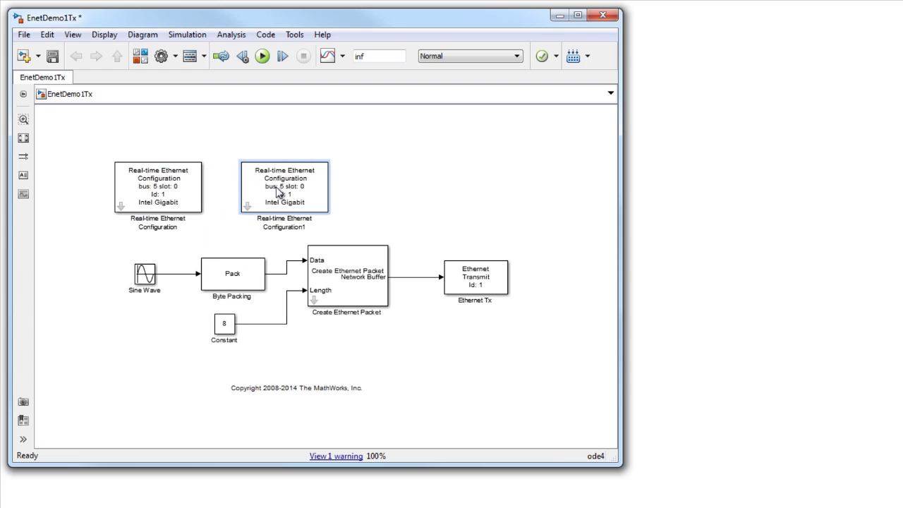
double_click(321, 195)
left_click(369, 141)
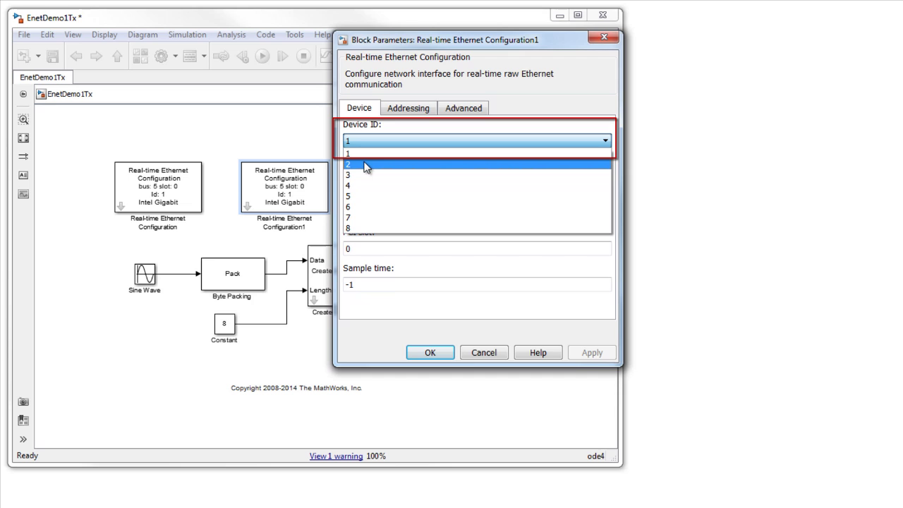
left_click(365, 165)
double_click(363, 249)
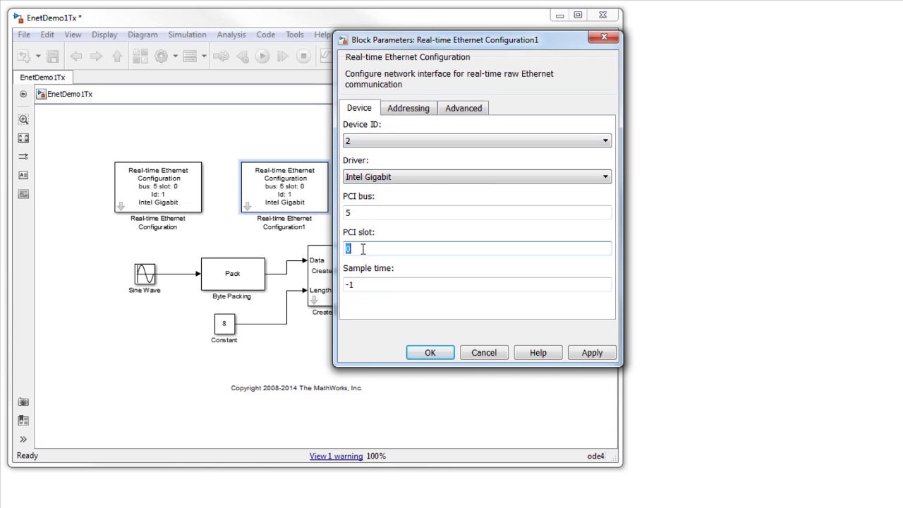
type("1")
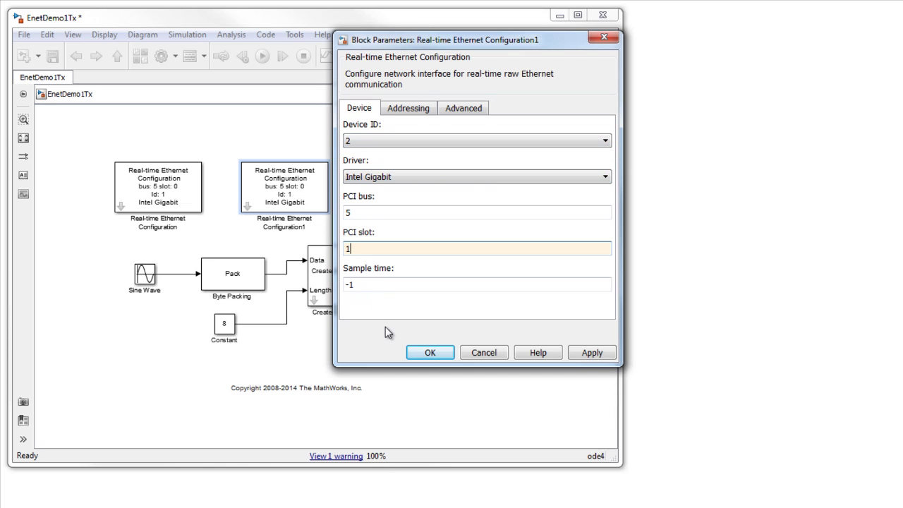
left_click(427, 354)
Add a second Ethernet Tx block below the first, using Device ID 2
mouse_move(476, 282)
left_mouse_down()
mouse_move(478, 342)
mouse_move(412, 280)
left_mouse_up()
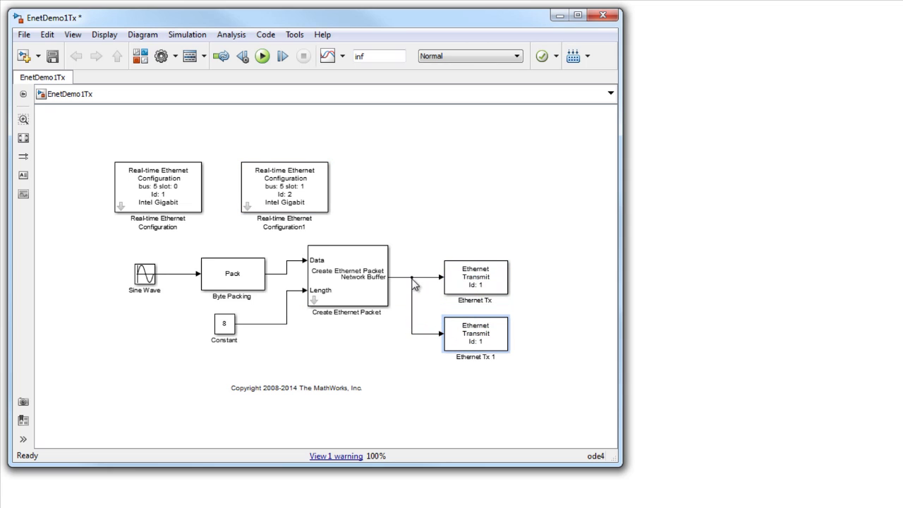
double_click(500, 338)
left_click(609, 340)
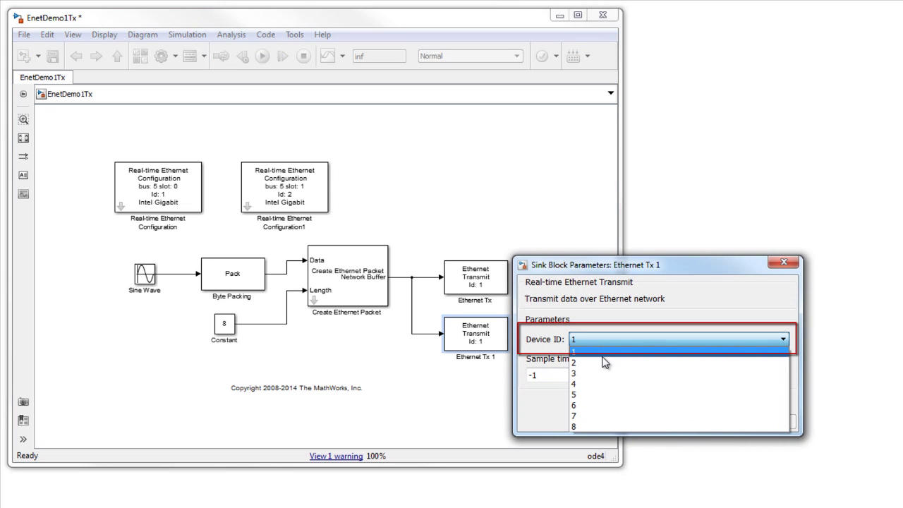
left_click(603, 362)
left_click(602, 420)
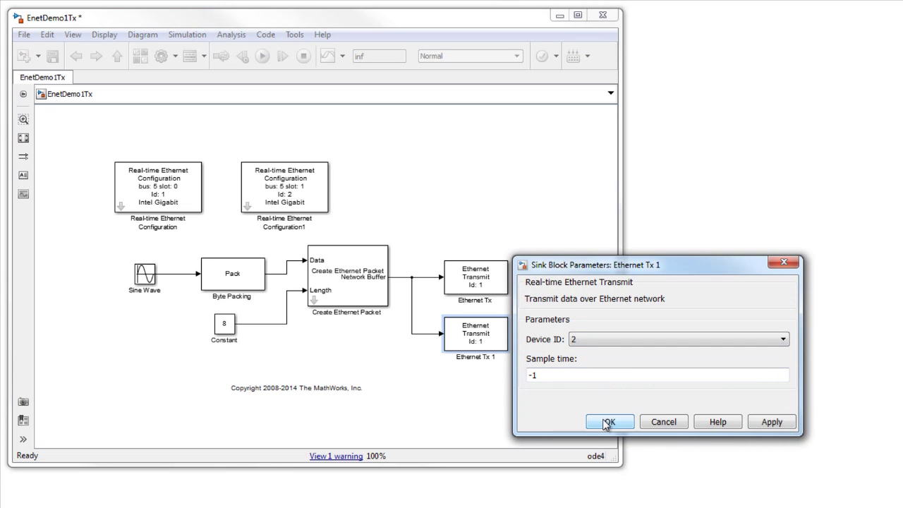